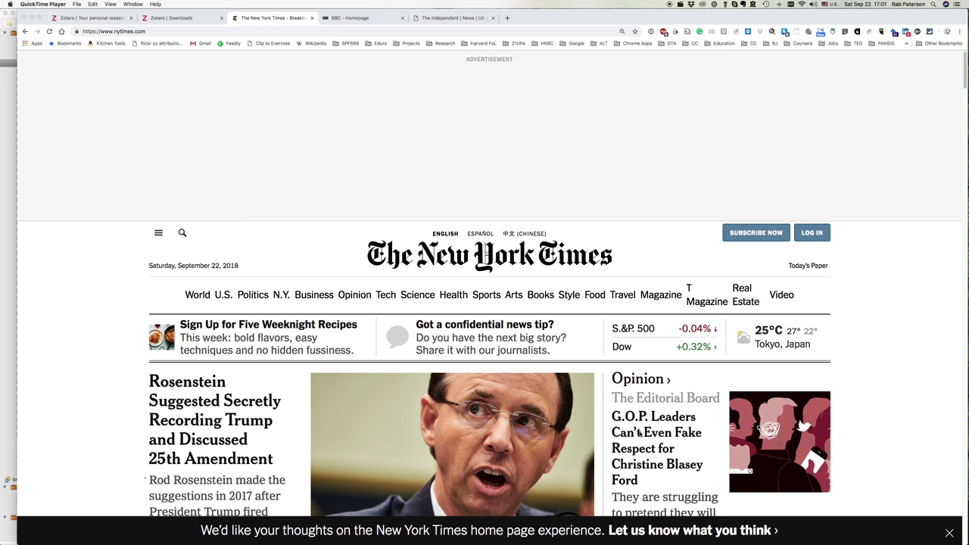
Save the NYT opinion piece 'G.O.P. Leaders Can't Even Fake Respect for Christine Blasey Ford' into ABC1 and verify it in Zotero
{"action": "left_click", "coordinate": [639, 434]}
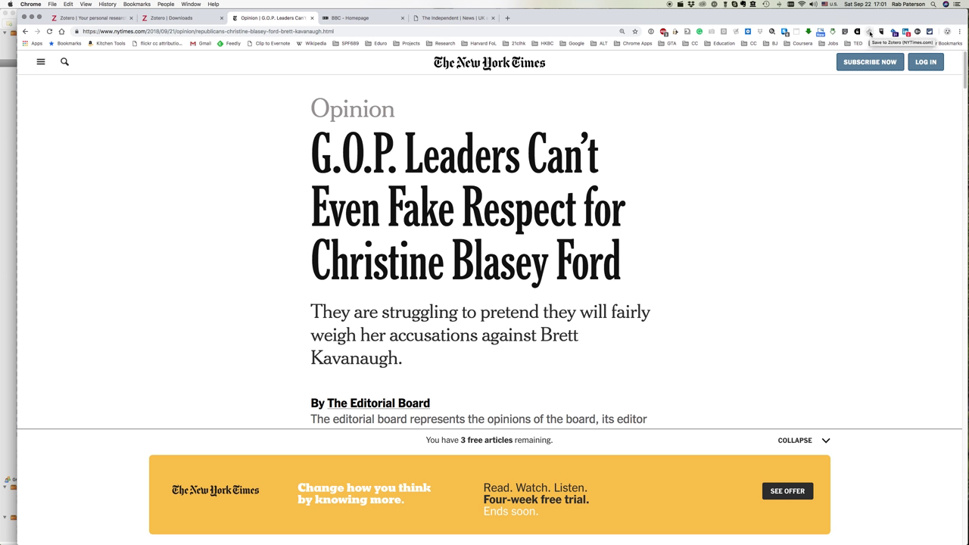
{"action": "left_click", "coordinate": [870, 33]}
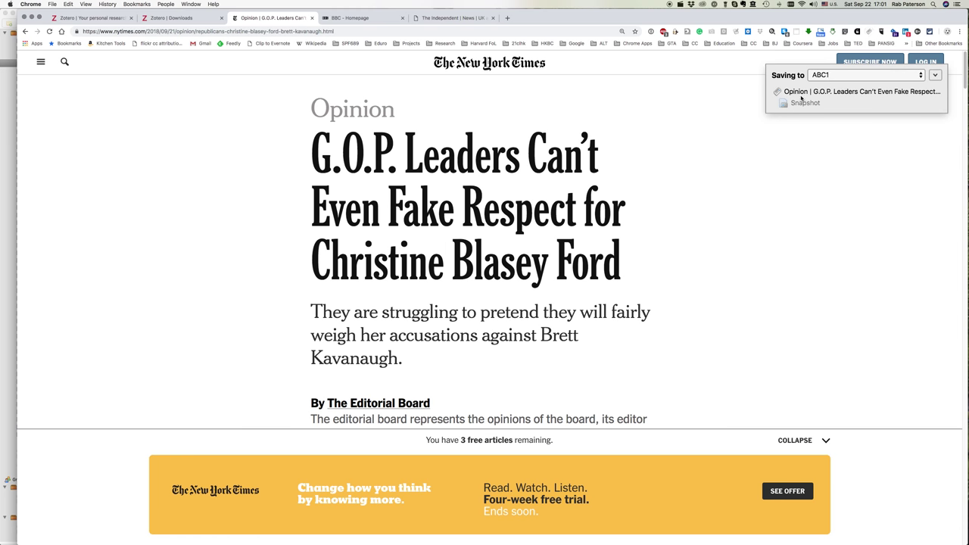
{"action": "left_click", "coordinate": [933, 76]}
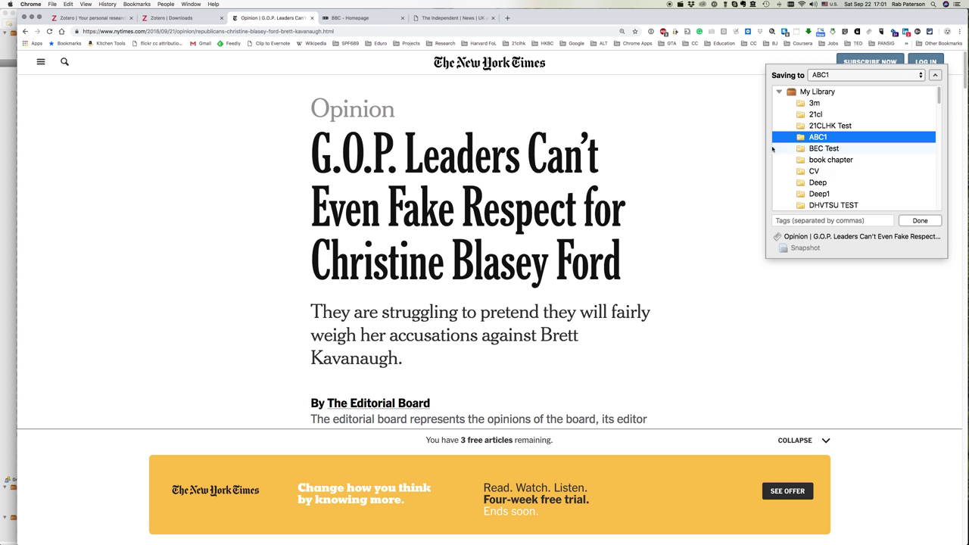
{"action": "left_click", "coordinate": [915, 222]}
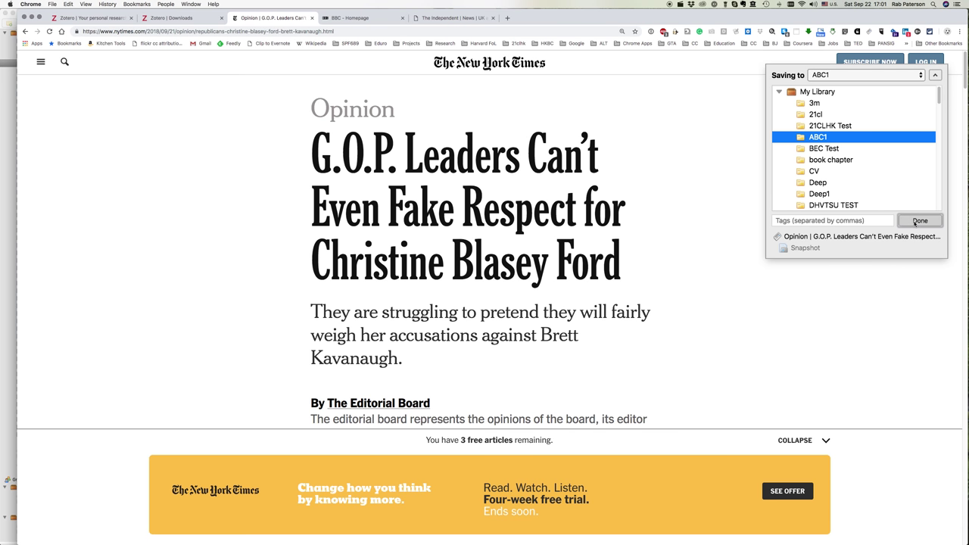
{"action": "left_click", "coordinate": [9, 169]}
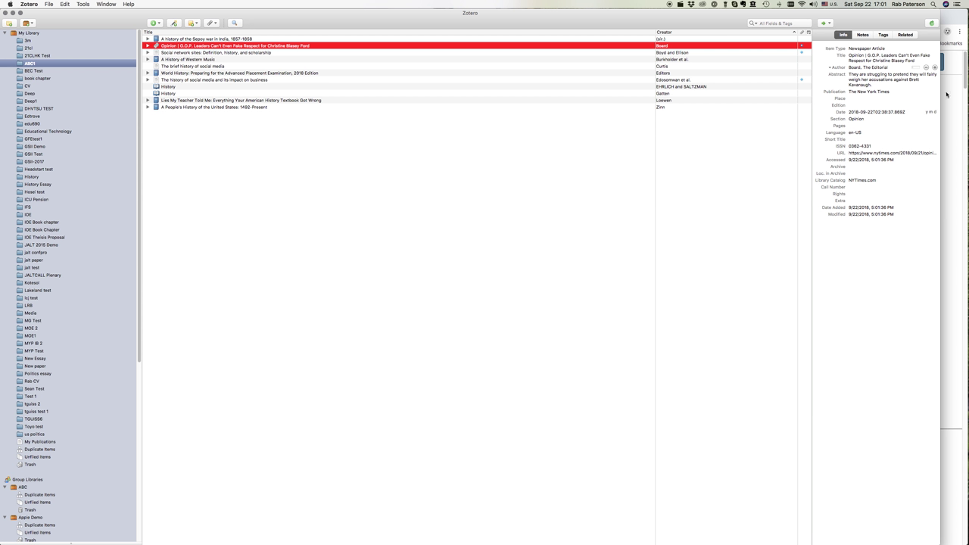
{"action": "left_click", "coordinate": [959, 134]}
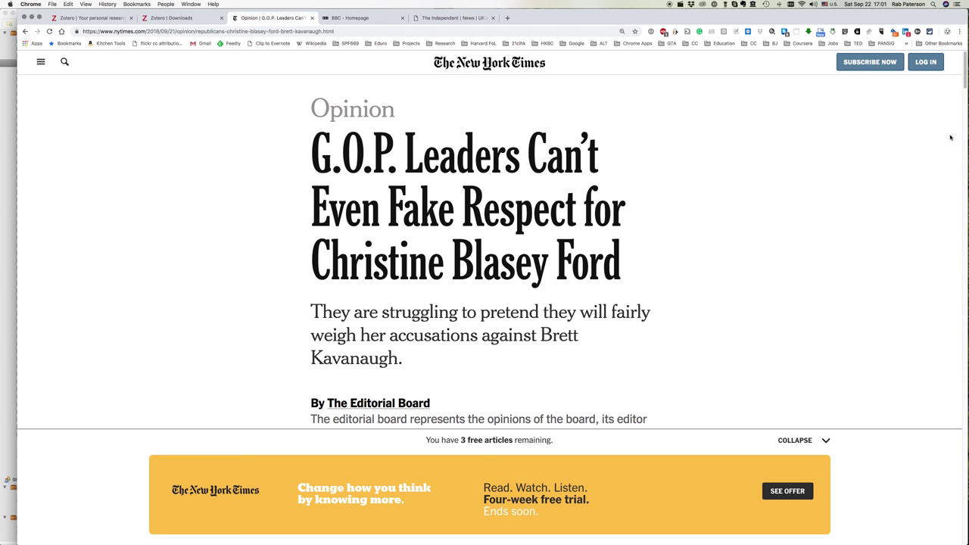
Save the BBC 'Brett Kavanaugh: Judge accuser given more time for hearing' story into ABC1, then go to The Independent tab
{"action": "left_click", "coordinate": [342, 19]}
{"action": "left_click", "coordinate": [180, 223]}
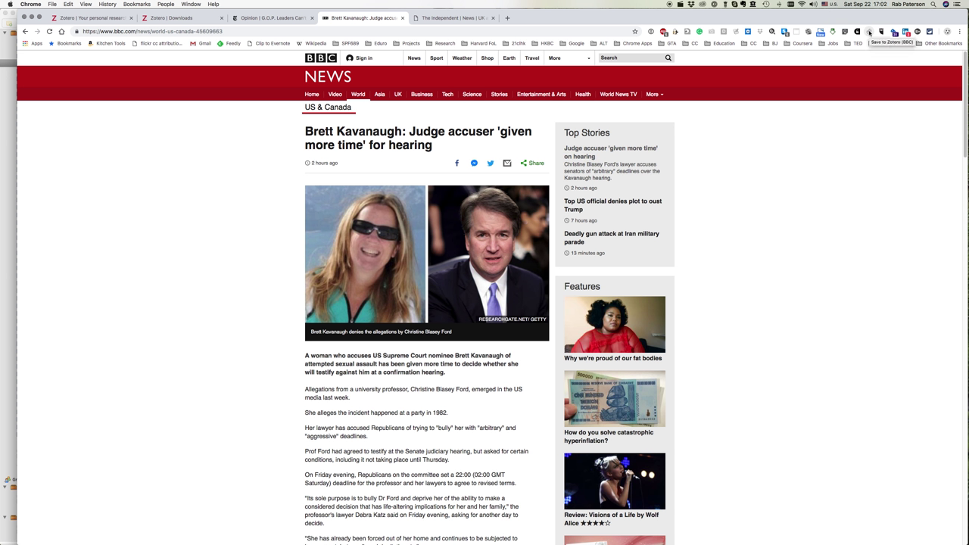
{"action": "left_click", "coordinate": [869, 33]}
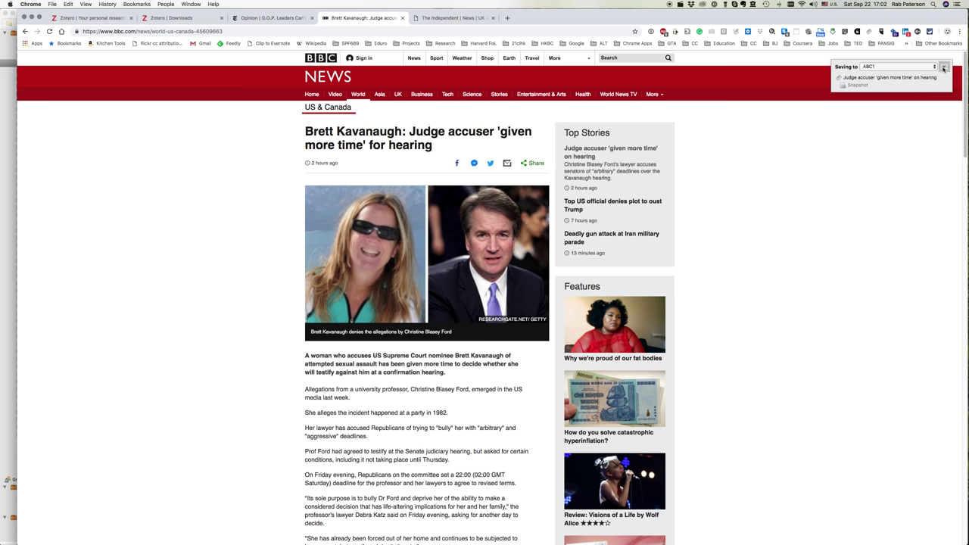
{"action": "left_click", "coordinate": [943, 67]}
{"action": "left_click", "coordinate": [934, 163]}
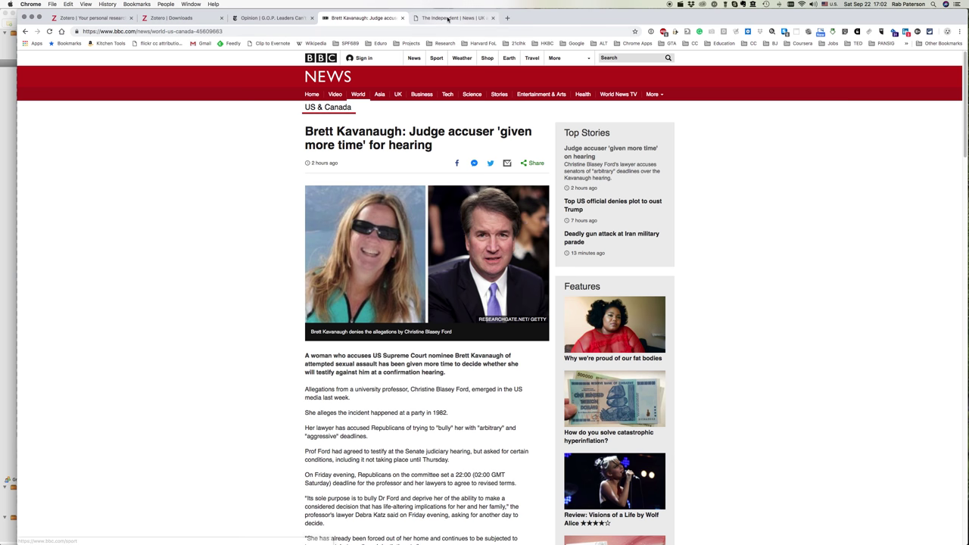
{"action": "left_click", "coordinate": [449, 19]}
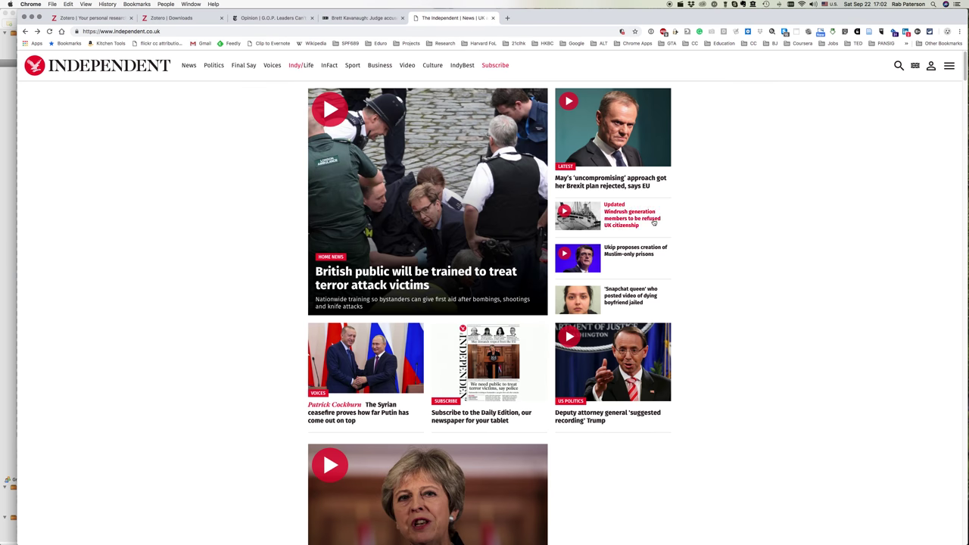
Save The Independent's 'Windrush generation members to be refused UK citizenship' article into ABC1 and bring Zotero forward
{"action": "left_click", "coordinate": [620, 220]}
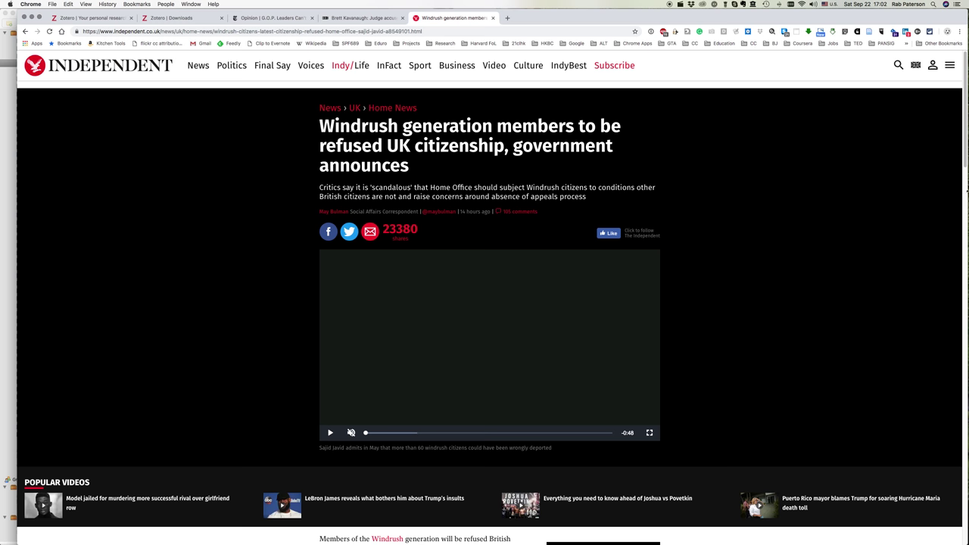
{"action": "left_click_drag", "start_coordinate": [964, 159], "coordinate": [946, 49]}
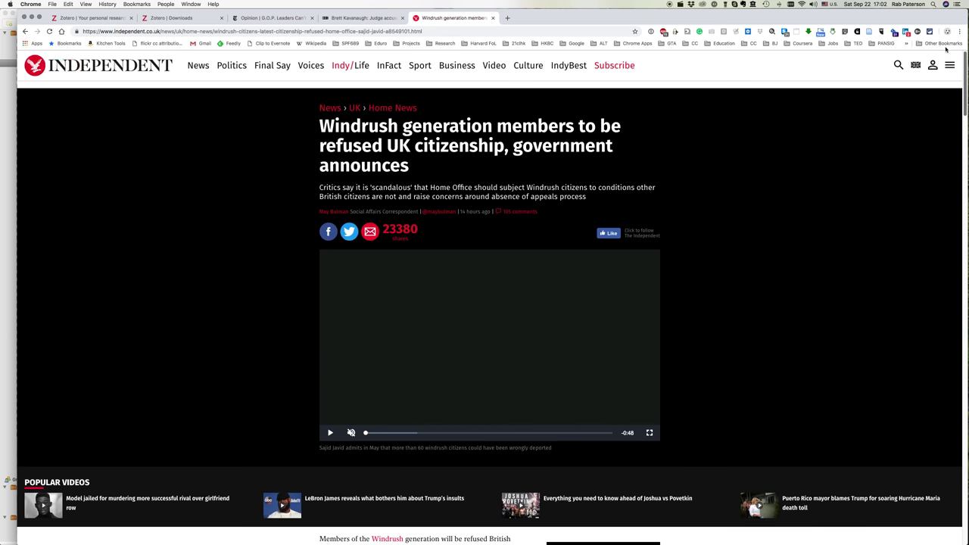
{"action": "left_click", "coordinate": [869, 34]}
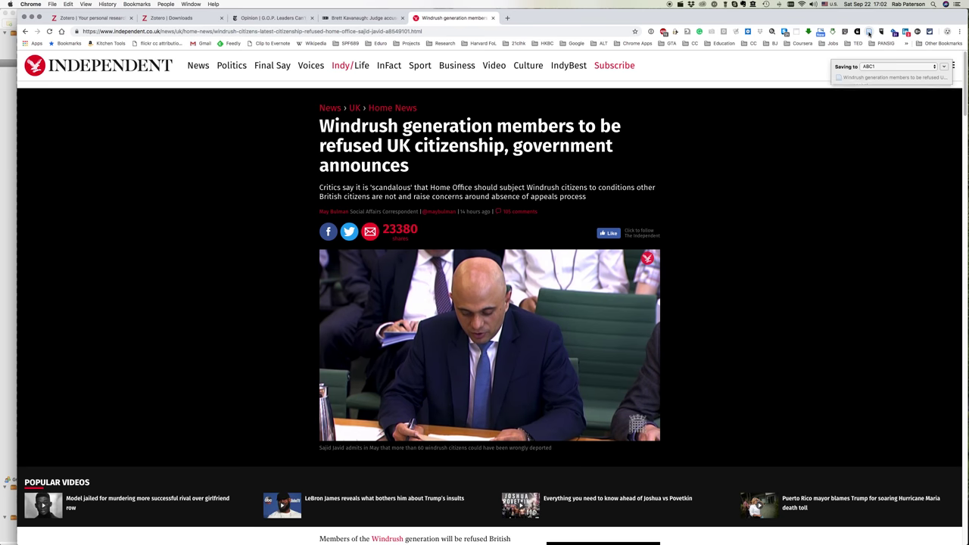
{"action": "left_click", "coordinate": [944, 68]}
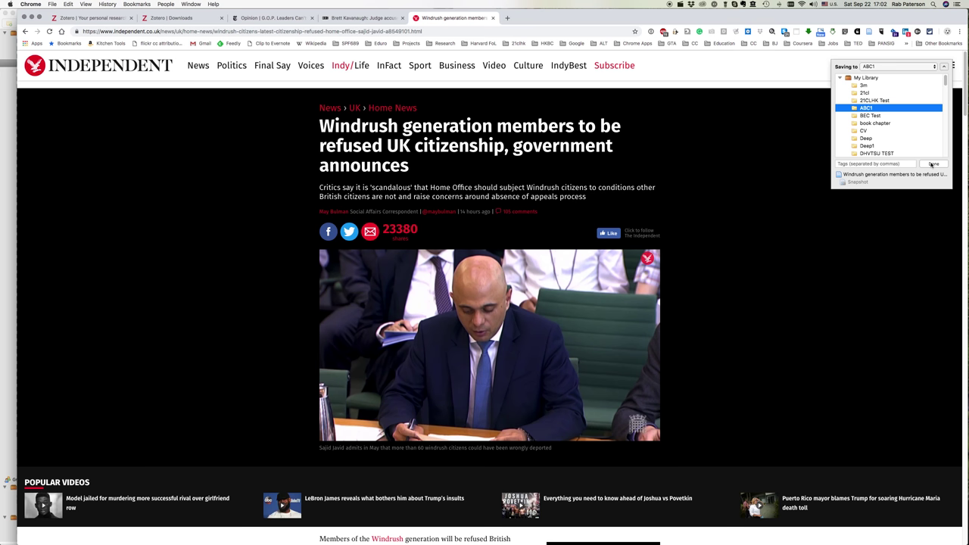
{"action": "left_click", "coordinate": [933, 164]}
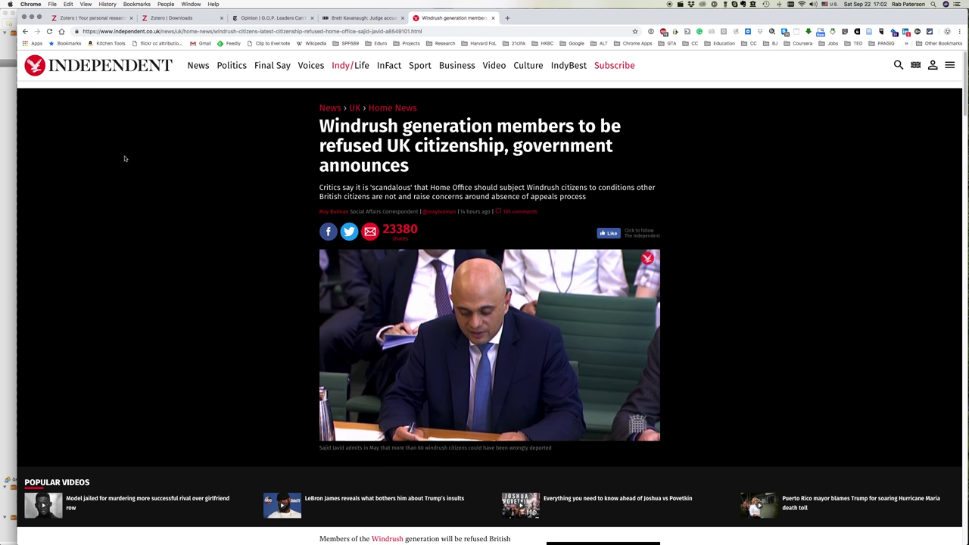
{"action": "left_click", "coordinate": [6, 149]}
Change the Windrush item's type from Web Page to Newspaper Article, then return to the article in Chrome
{"action": "left_click", "coordinate": [928, 115]}
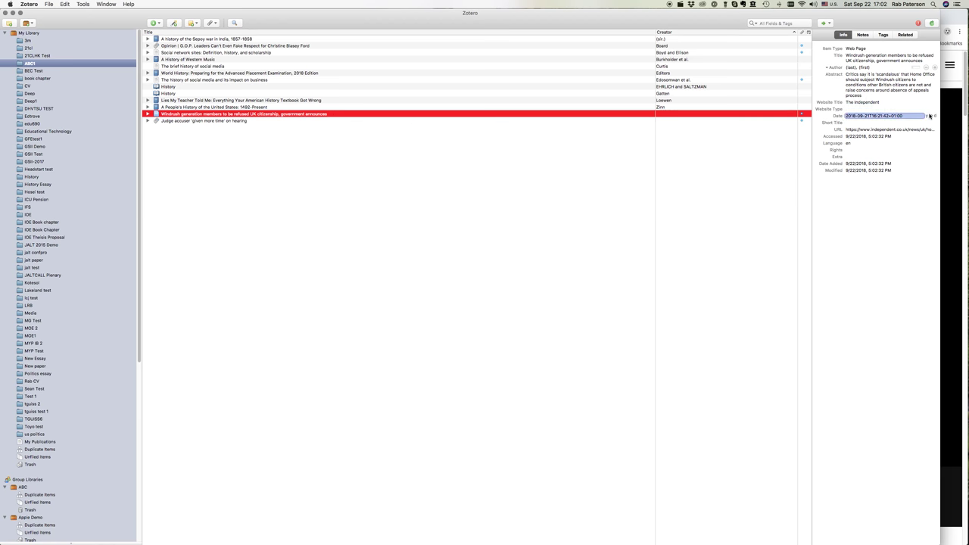
{"action": "left_click", "coordinate": [869, 50]}
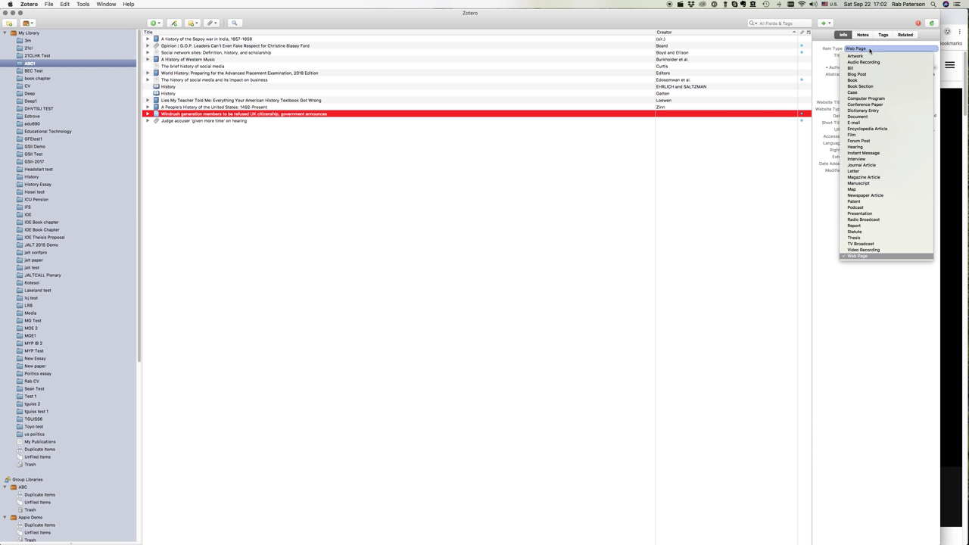
{"action": "left_click", "coordinate": [863, 196]}
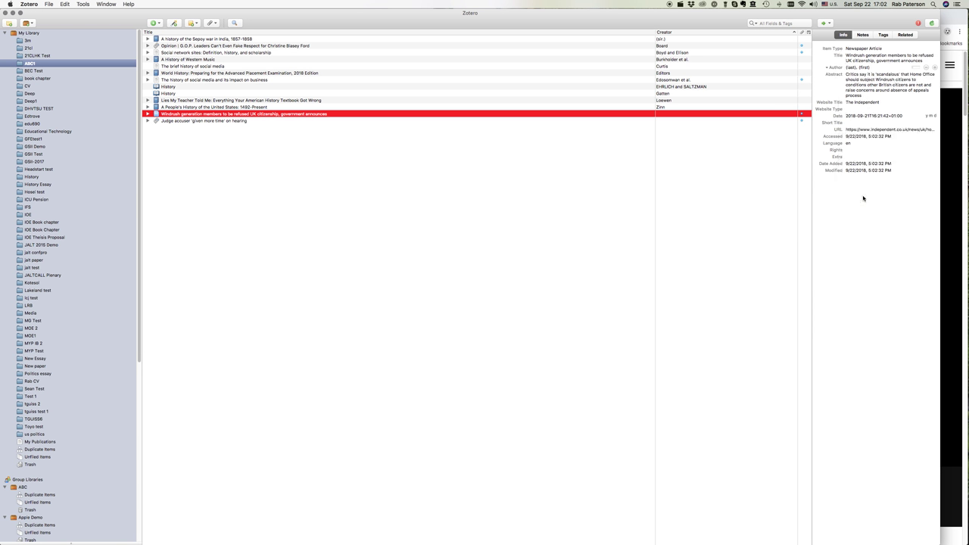
{"action": "left_click", "coordinate": [866, 69]}
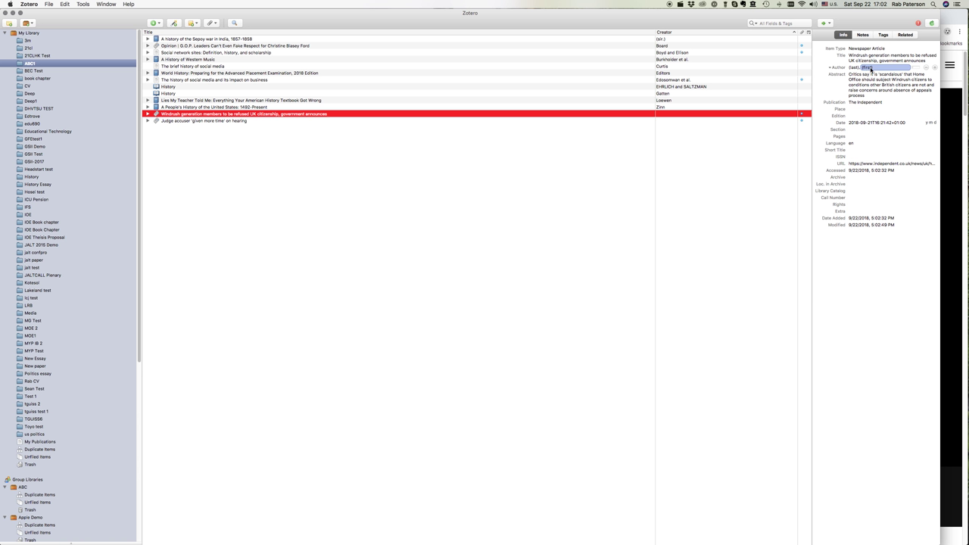
{"action": "left_click", "coordinate": [858, 69]}
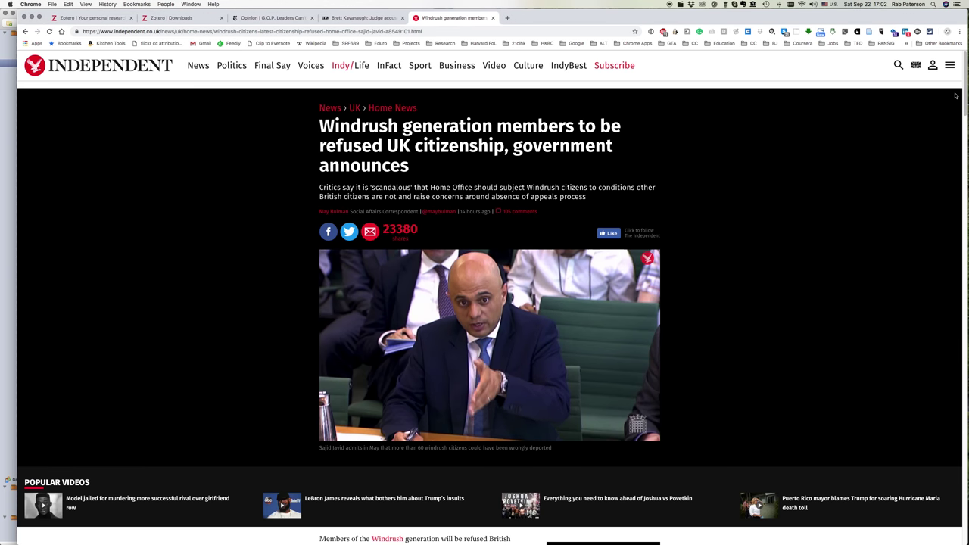
{"action": "left_click", "coordinate": [960, 92]}
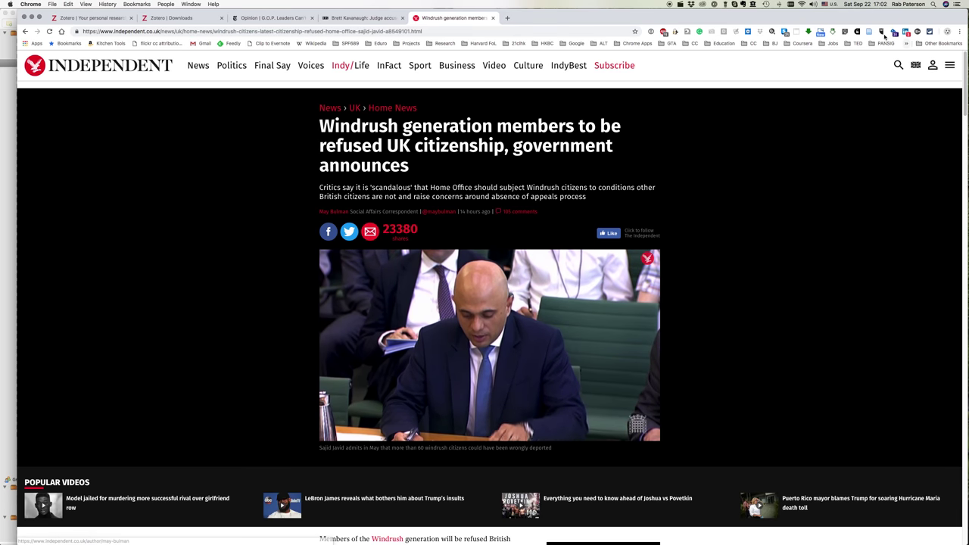
Enter the Windrush item's author as last name Bulman, first name May
{"action": "left_click", "coordinate": [9, 98]}
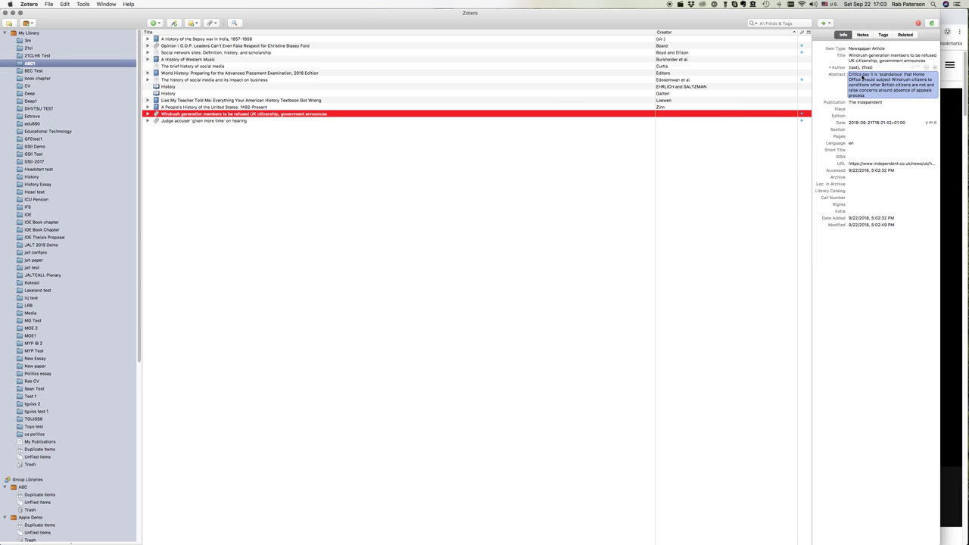
{"action": "left_click", "coordinate": [854, 69]}
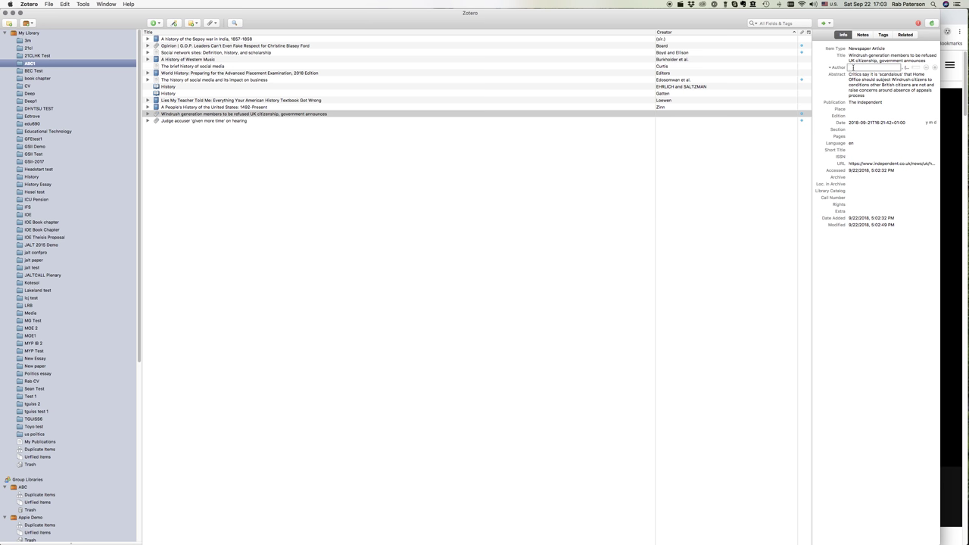
{"action": "type", "text": "Bulman"}
{"action": "key", "text": "Tab"}
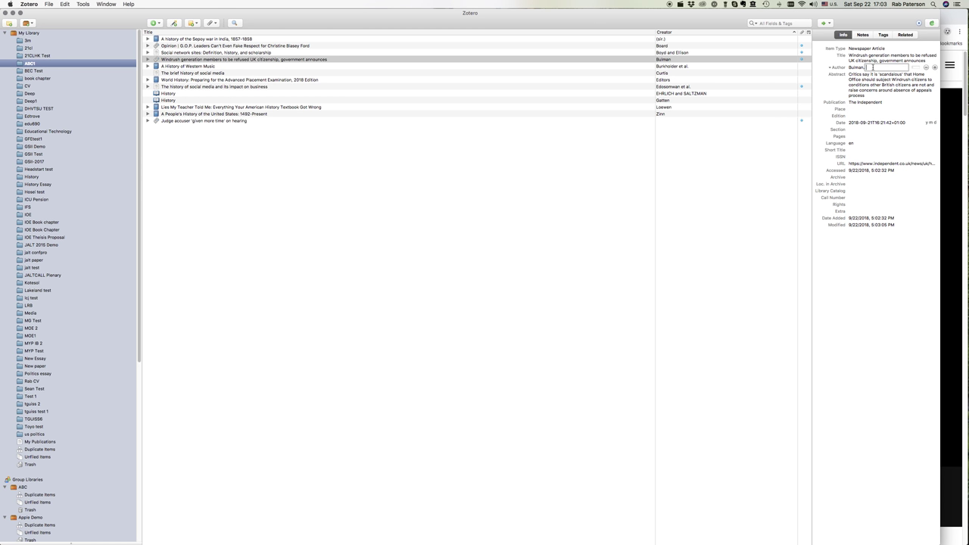
{"action": "type", "text": "May"}
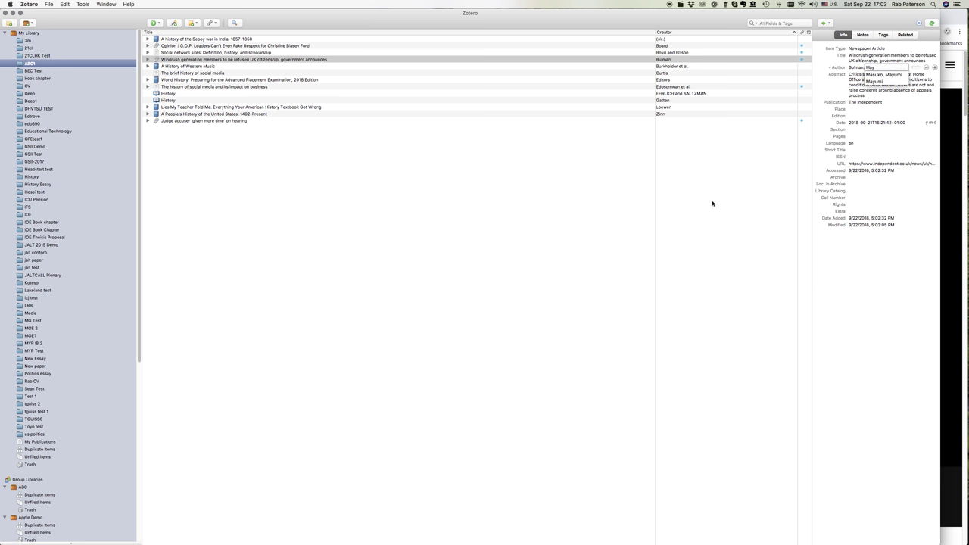
{"action": "left_click", "coordinate": [796, 134]}
Compare the title with the Independent article and confirm the publication is The Independent
{"action": "left_click", "coordinate": [865, 60]}
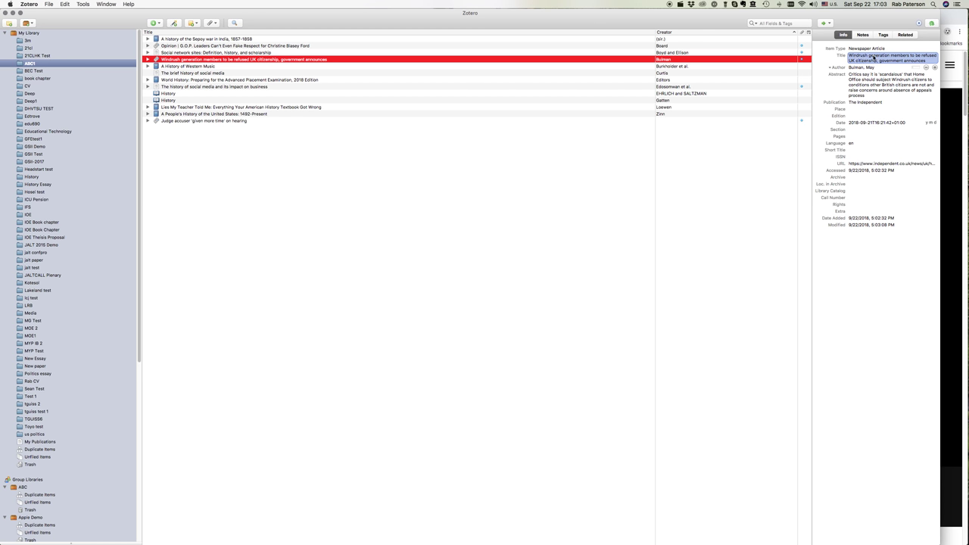
{"action": "left_click", "coordinate": [940, 141]}
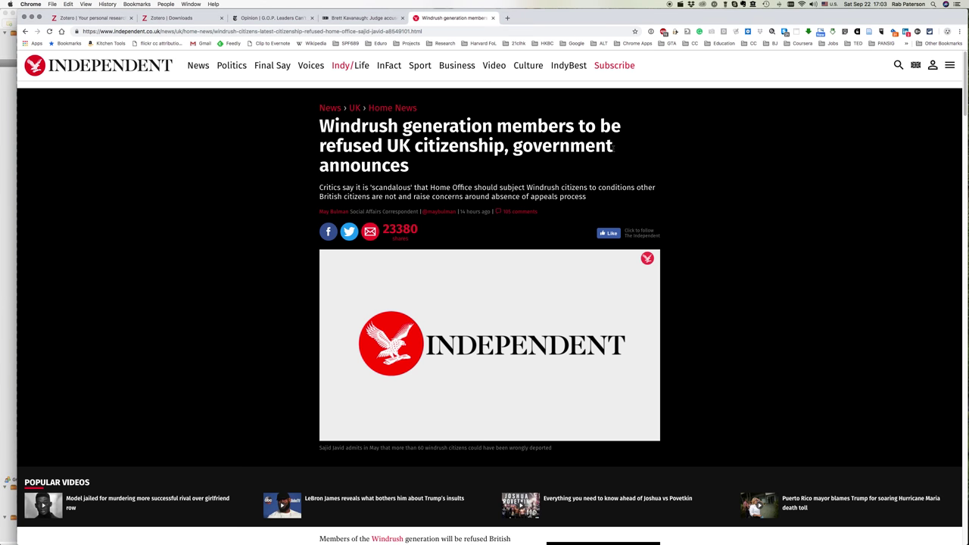
{"action": "left_click", "coordinate": [12, 109]}
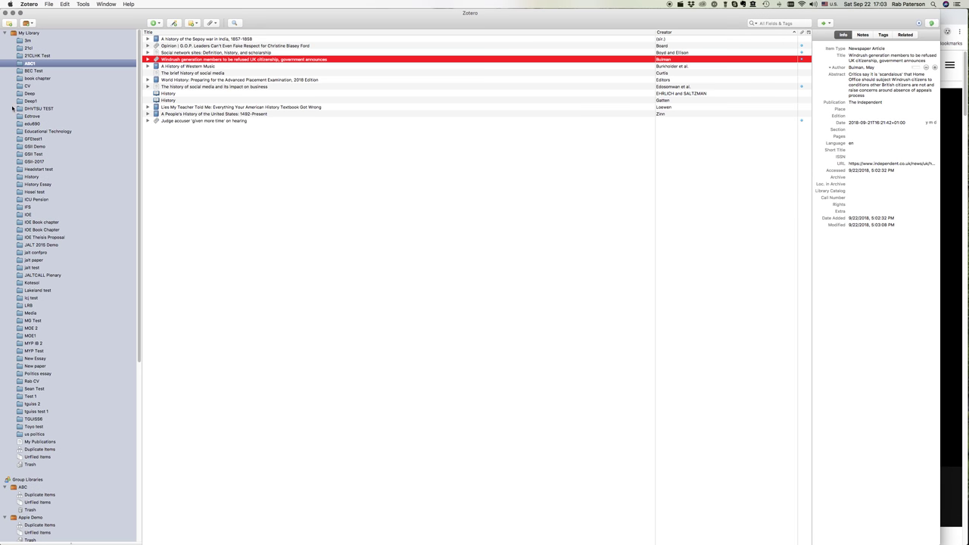
{"action": "left_click", "coordinate": [846, 96]}
{"action": "left_click", "coordinate": [863, 104]}
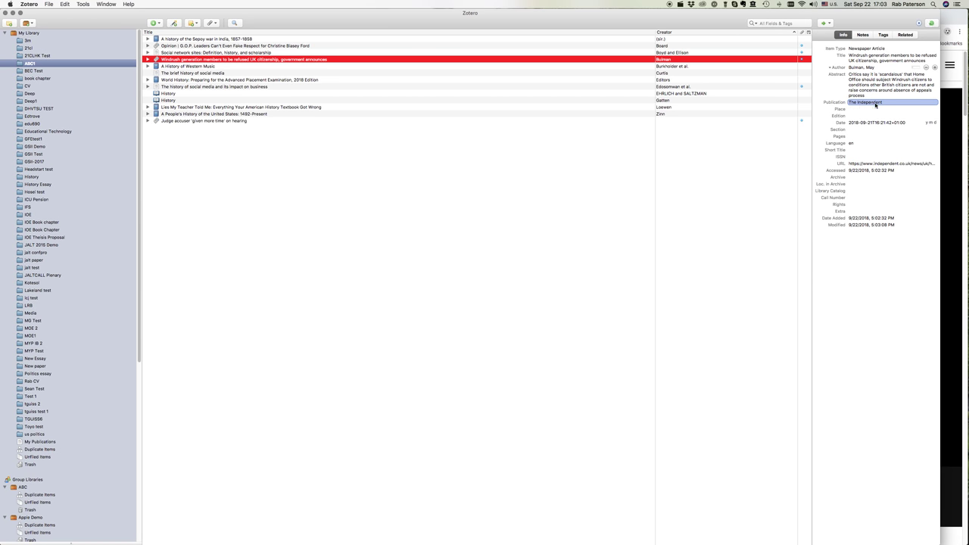
{"action": "key", "text": "Tab"}
{"action": "key", "text": "Tab"}
{"action": "key", "text": "Tab"}
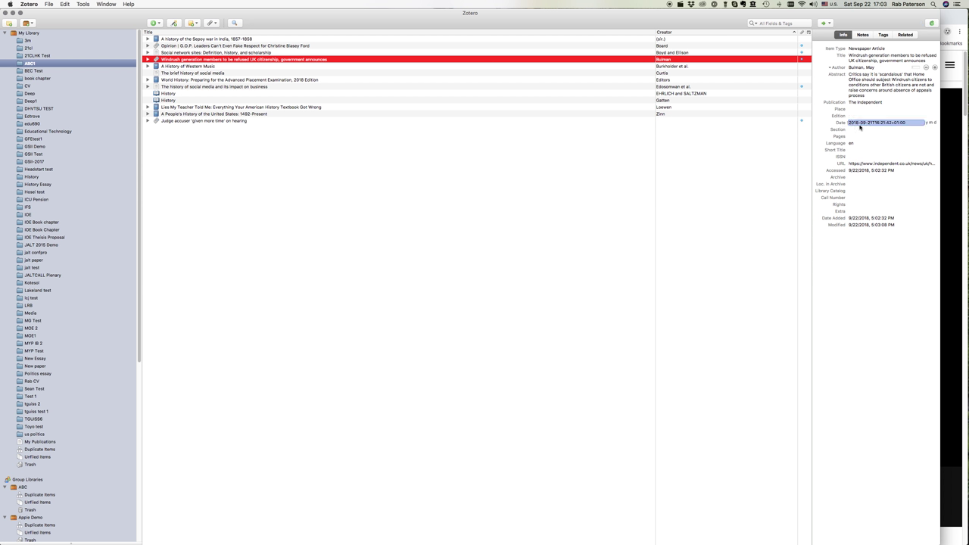
Review the title, author, publication and remaining metadata fields, then finish editing
{"action": "left_click", "coordinate": [872, 63]}
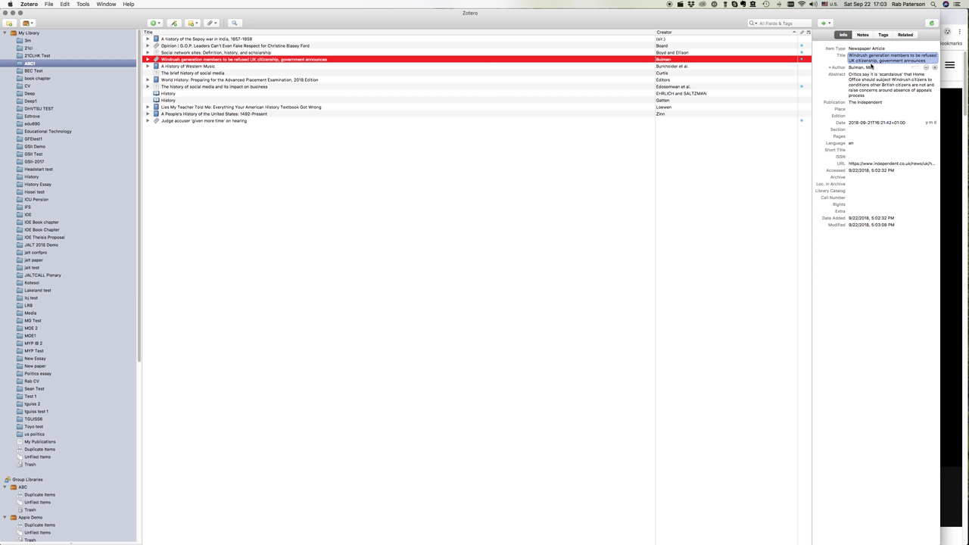
{"action": "left_click", "coordinate": [869, 68]}
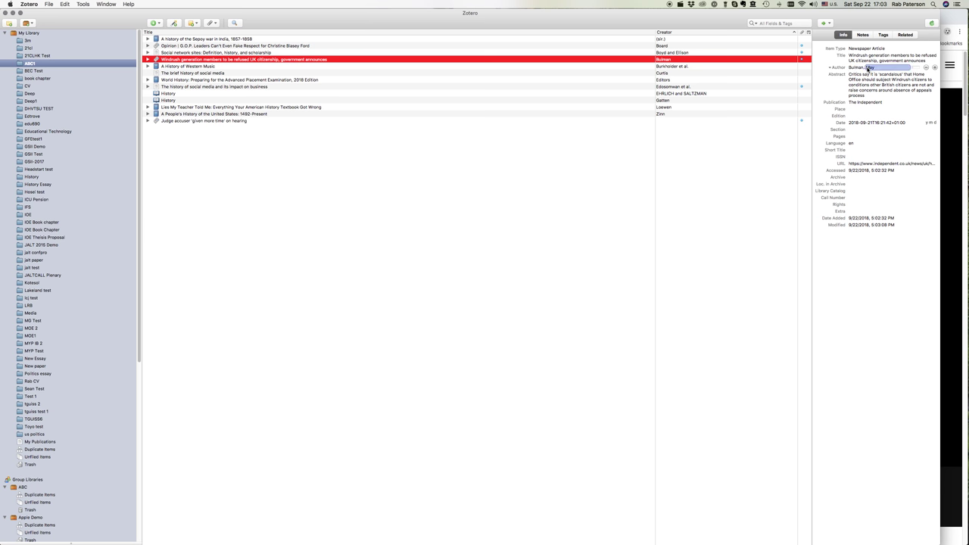
{"action": "left_click", "coordinate": [867, 78]}
{"action": "key", "text": "Tab"}
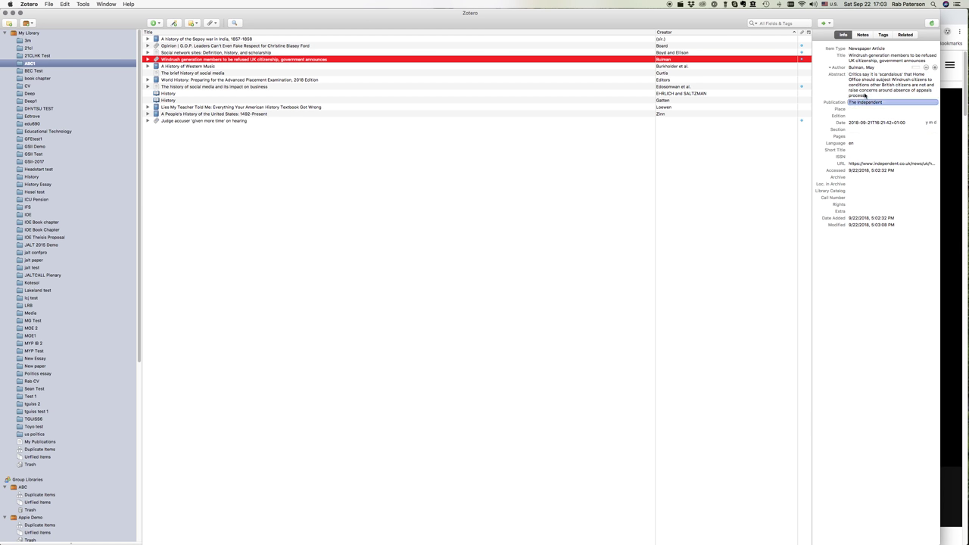
{"action": "key", "text": "Tab"}
{"action": "key", "text": "Tab"}
{"action": "key", "text": "Tab"}
{"action": "key", "text": "Tab"}
{"action": "key", "text": "Tab"}
{"action": "key", "text": "Tab"}
{"action": "key", "text": "Tab"}
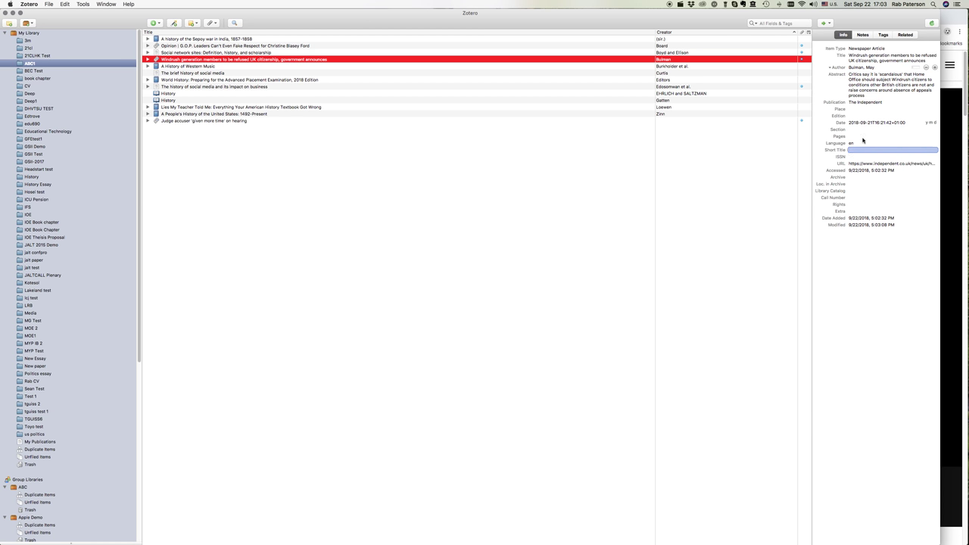
{"action": "key", "text": "shift+Tab"}
{"action": "key", "text": "shift+Tab"}
{"action": "key", "text": "shift+Tab"}
{"action": "key", "text": "shift+Tab"}
{"action": "key", "text": "shift+Tab"}
{"action": "key", "text": "shift+Tab"}
{"action": "key", "text": "shift+Tab"}
{"action": "key", "text": "shift+Tab"}
{"action": "key", "text": "shift+Tab"}
{"action": "key", "text": "shift+Tab"}
{"action": "key", "text": "shift+Tab"}
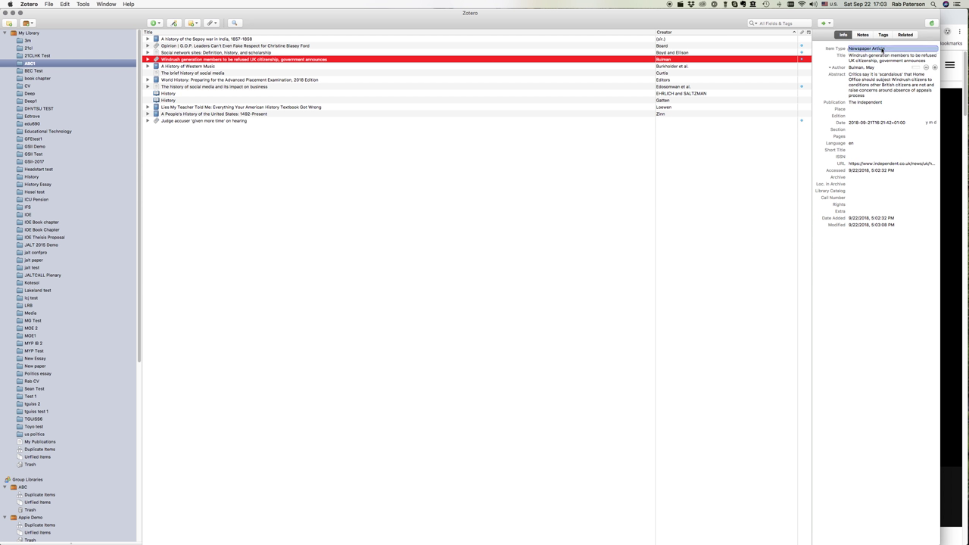
{"action": "key", "text": "Escape"}
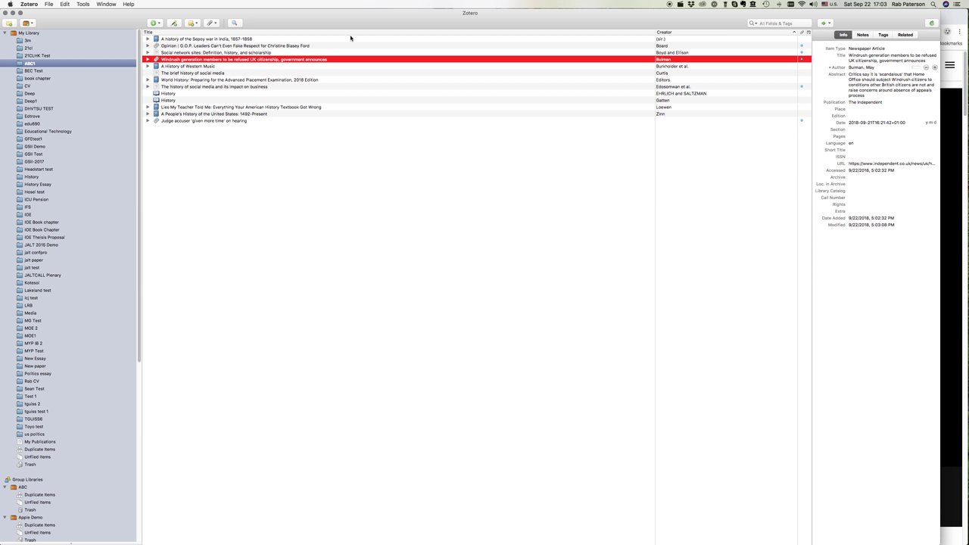
Check the Windrush item's abstract against the original Independent article
{"action": "left_click", "coordinate": [949, 138]}
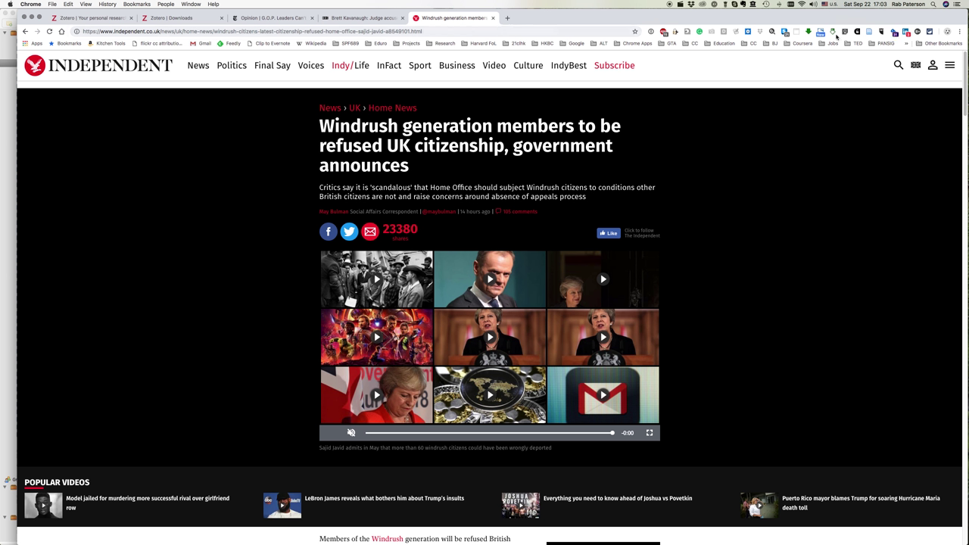
{"action": "left_click", "coordinate": [12, 125]}
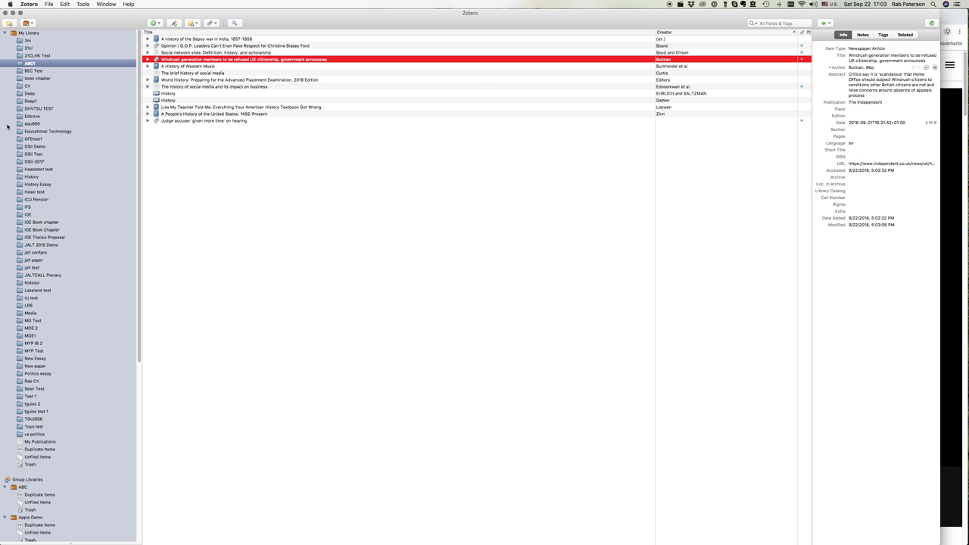
{"action": "left_click", "coordinate": [887, 87]}
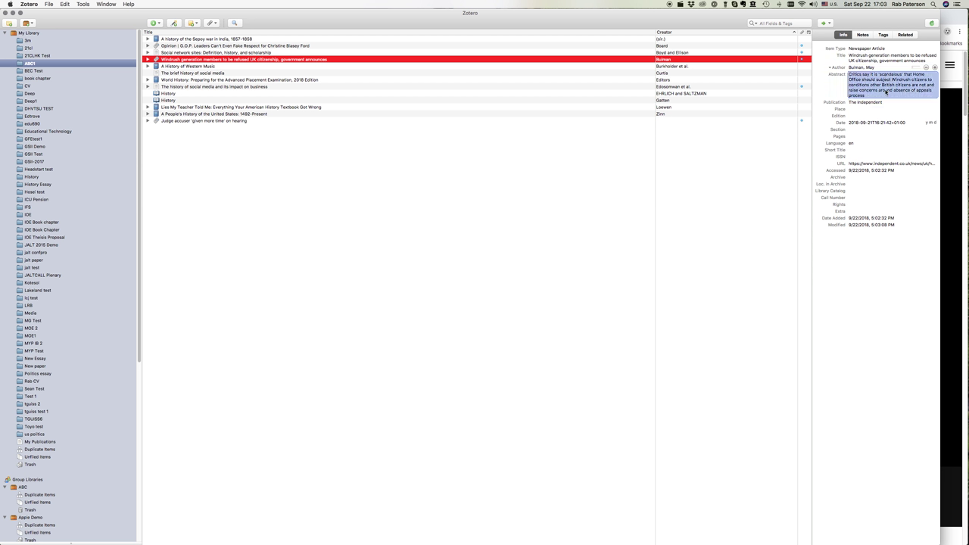
{"action": "left_click", "coordinate": [953, 103]}
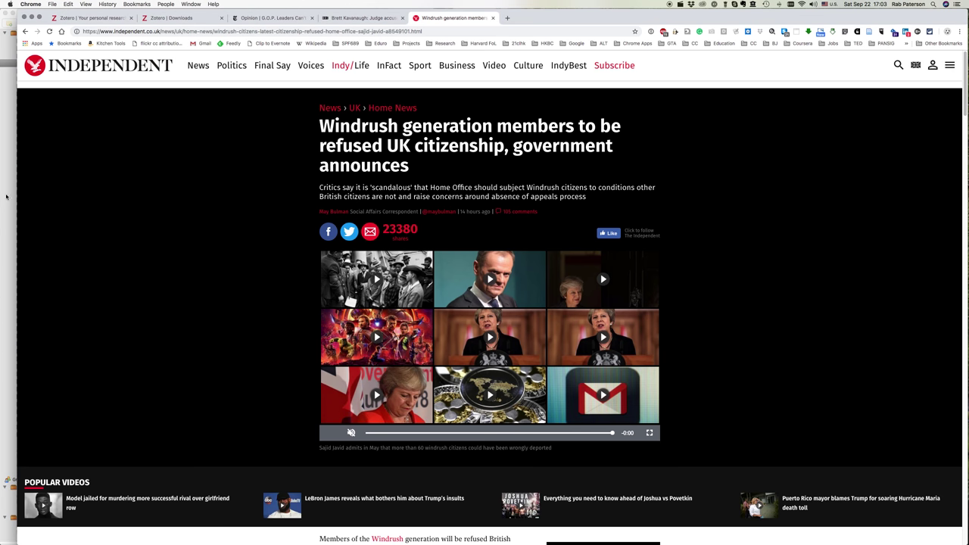
{"action": "left_click", "coordinate": [7, 197]}
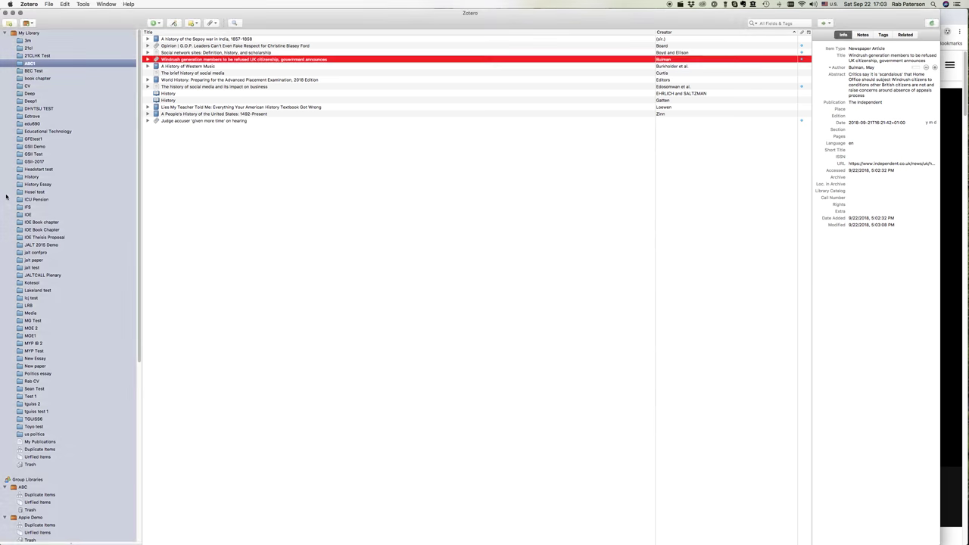
{"action": "left_click", "coordinate": [156, 24]}
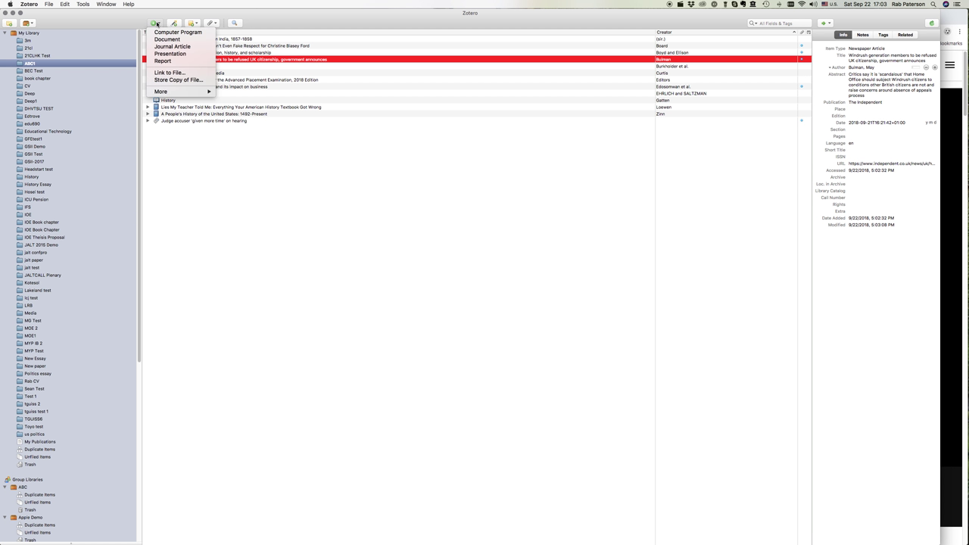
{"action": "mouse_move", "coordinate": [169, 92]}
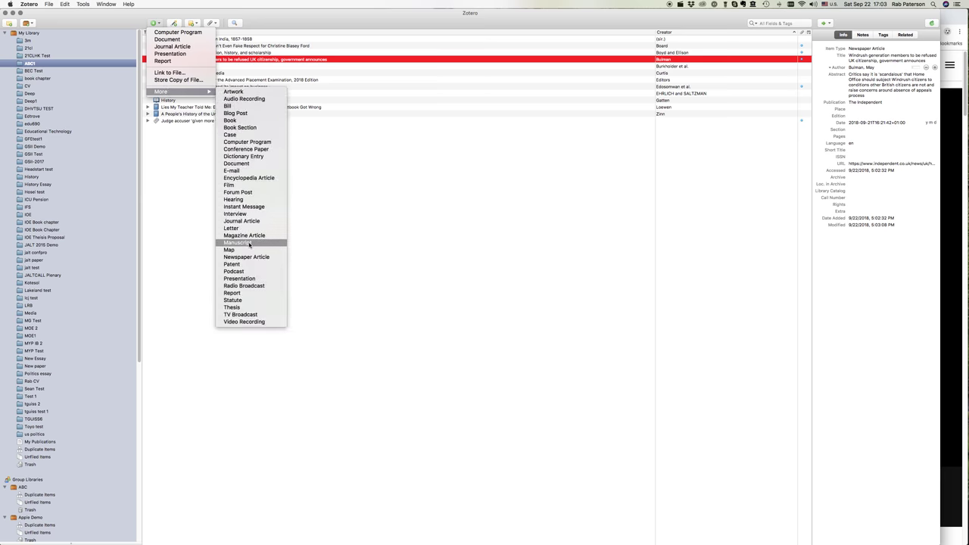
{"action": "left_click", "coordinate": [246, 258]}
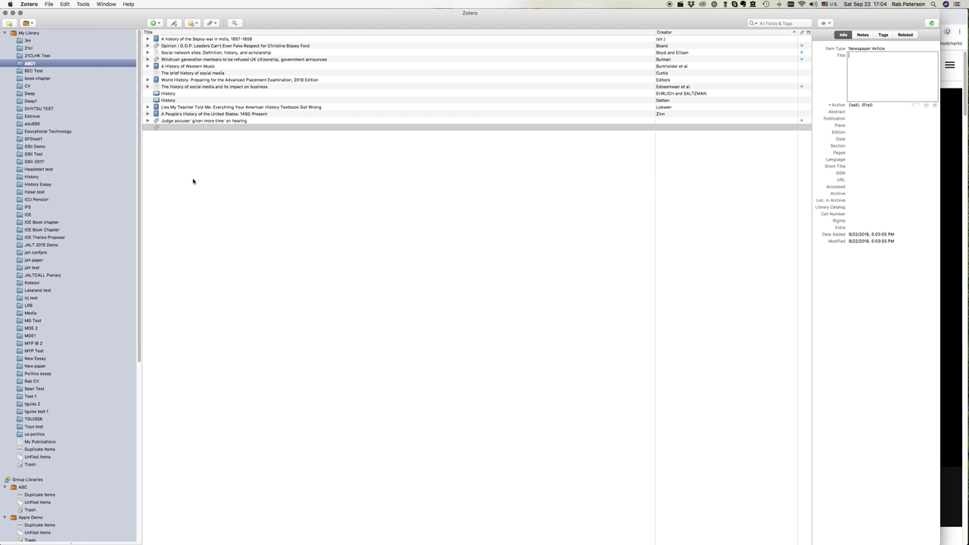
{"action": "left_click", "coordinate": [211, 141]}
{"action": "key", "text": "BackSpace"}
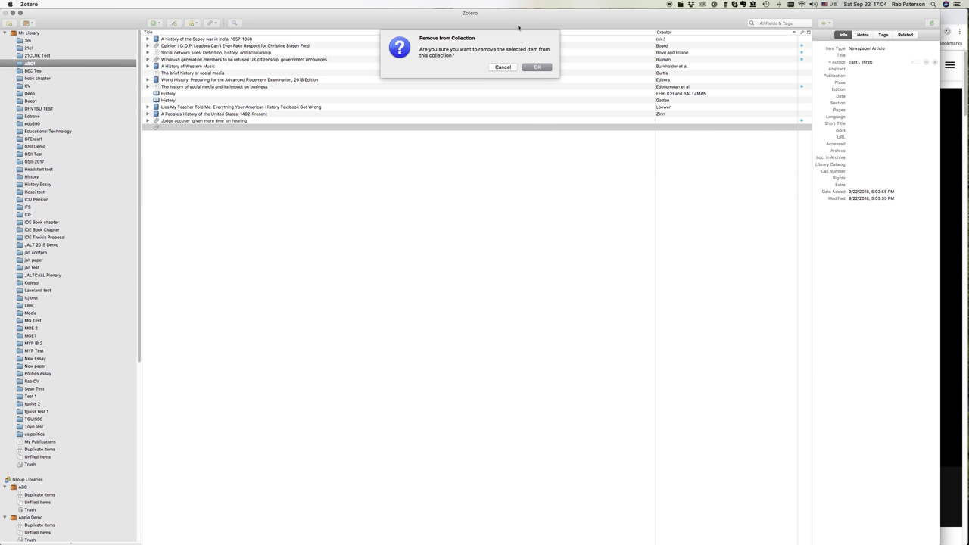
{"action": "left_click", "coordinate": [539, 68]}
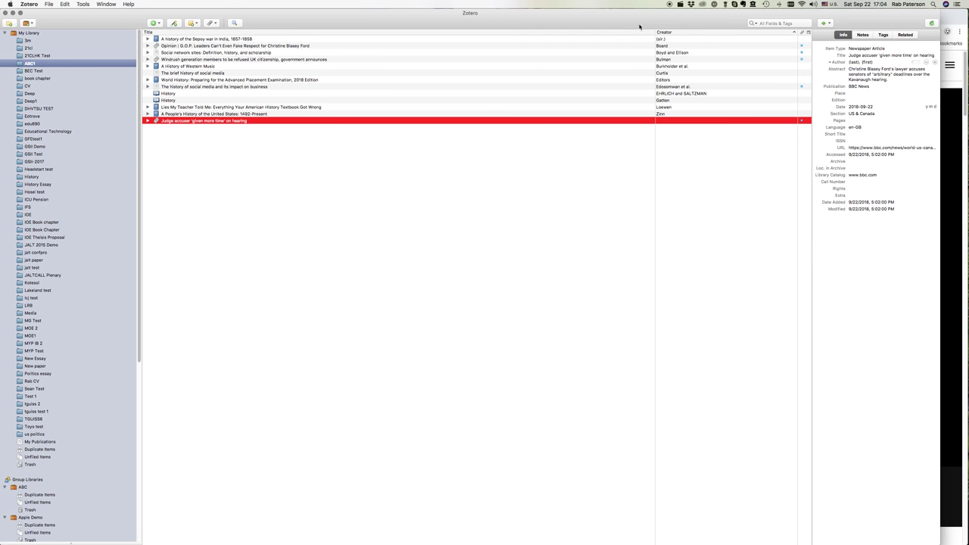